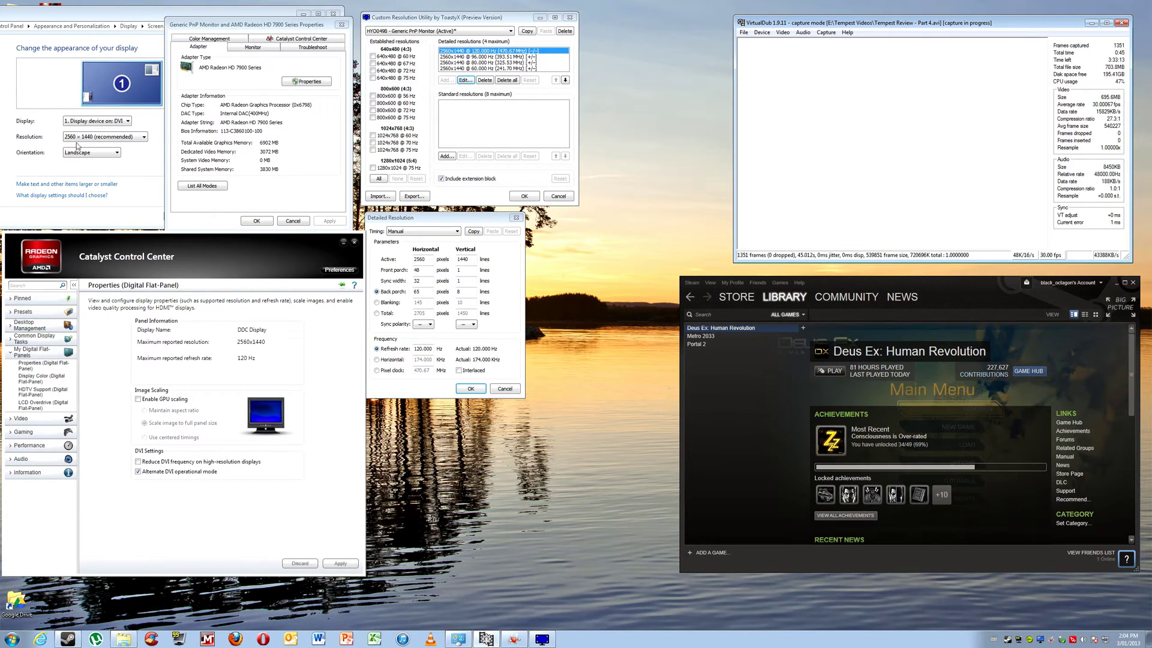
Confirm 120 Hertz in the Monitor tab's screen refresh rate list, then move the Detailed Resolution dialog up
left_click(252, 48)
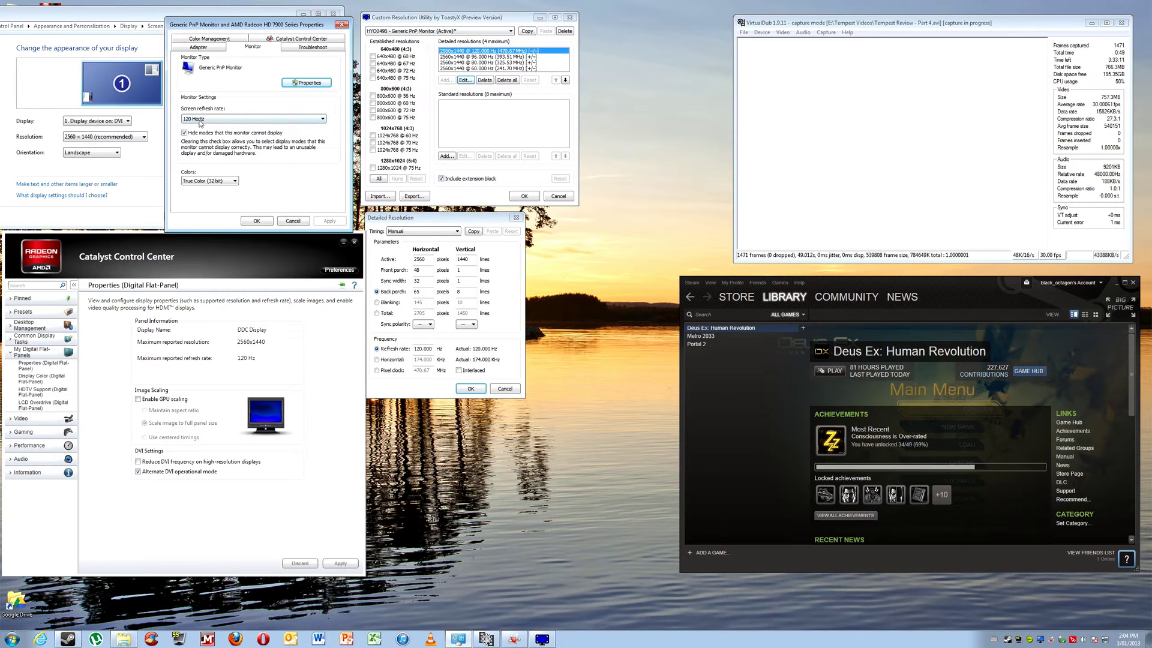
left_click(241, 120)
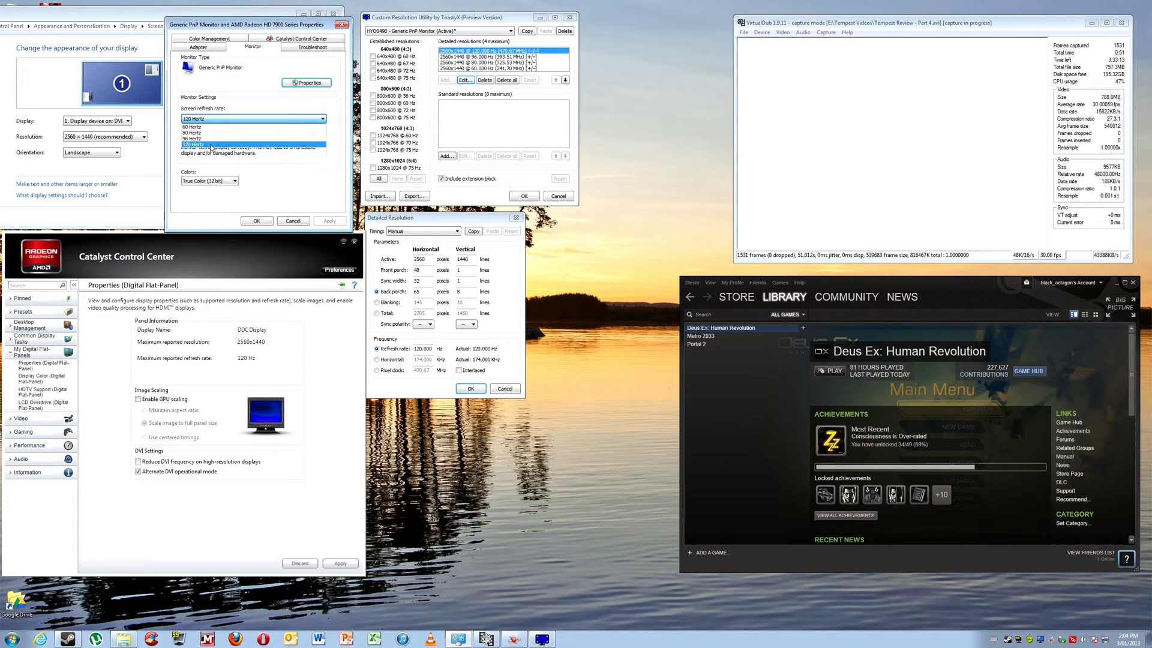
left_click(228, 101)
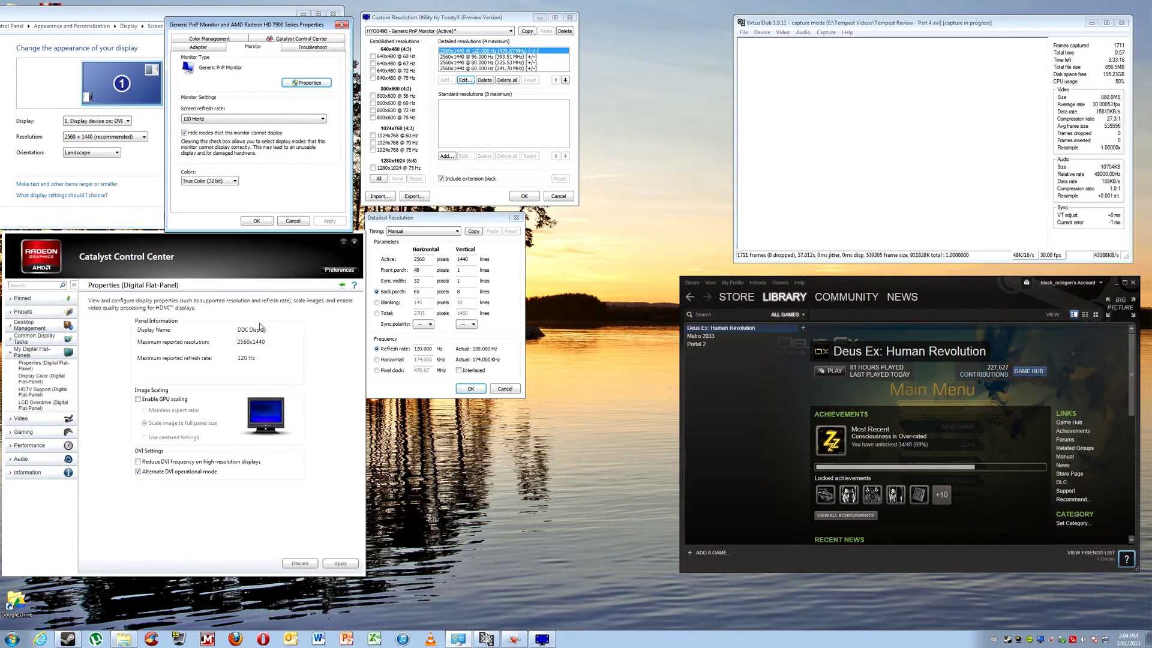
left_click_drag(414, 221, 462, 169)
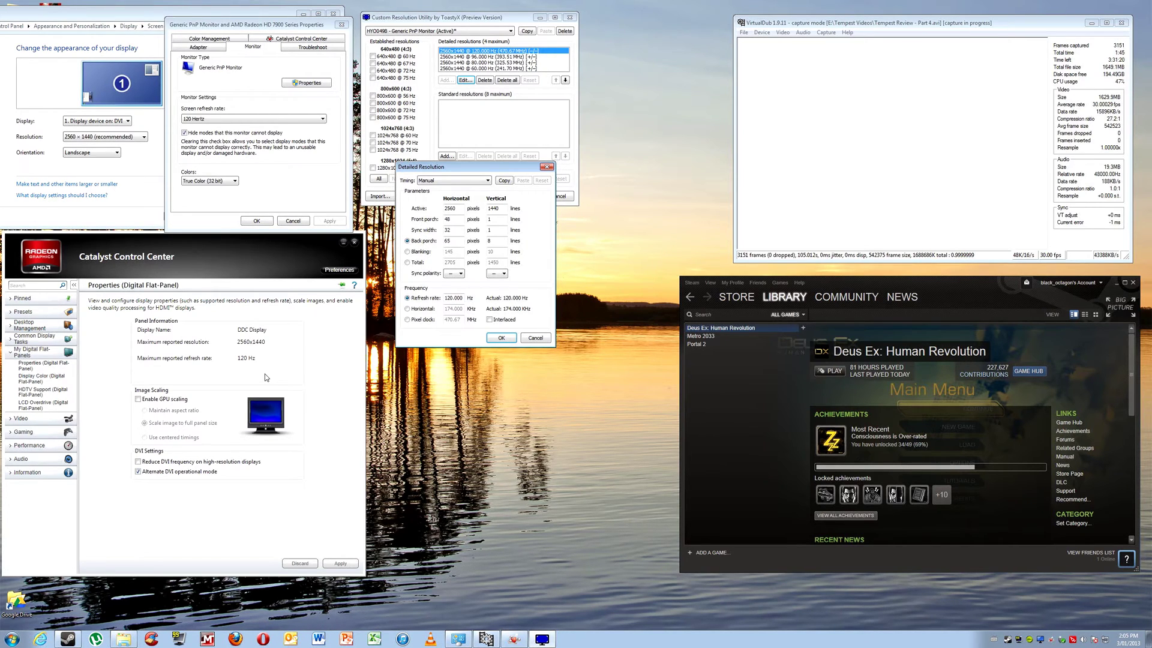
left_click_drag(497, 165, 485, 218)
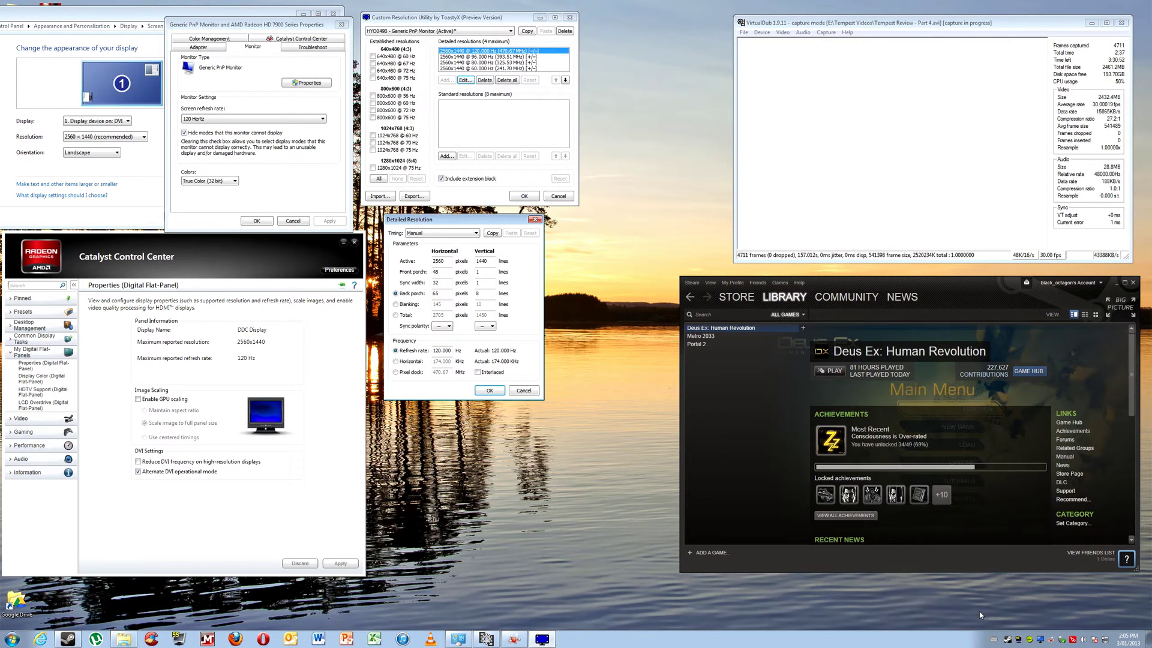
left_click(1022, 639)
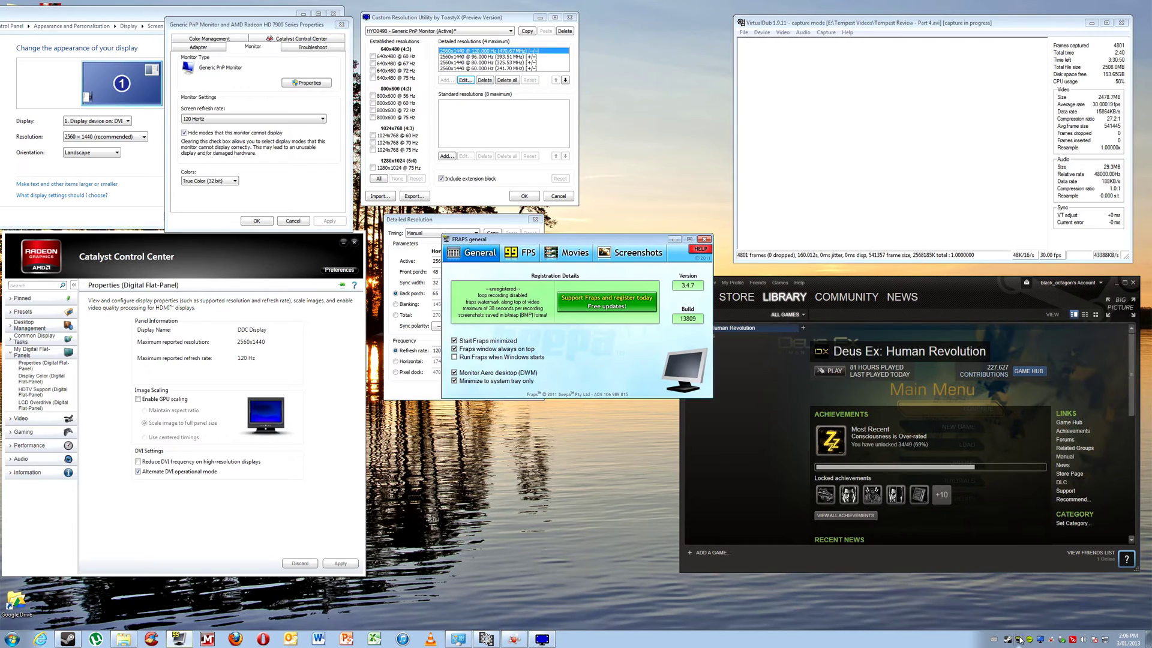
left_click(518, 257)
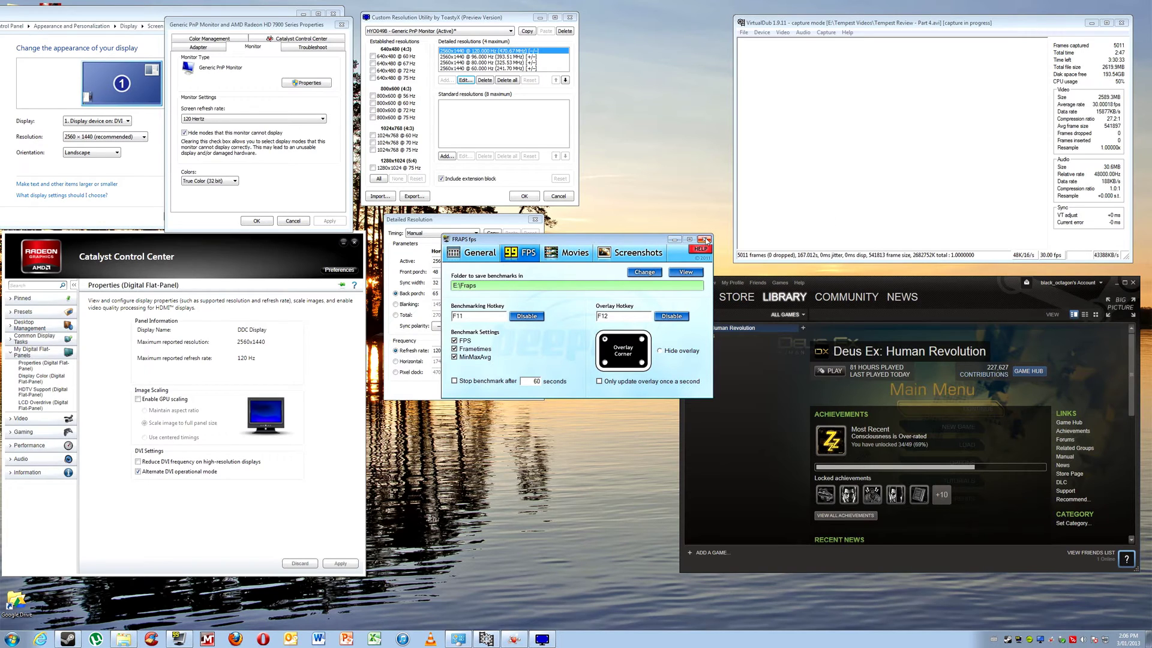
left_click(675, 240)
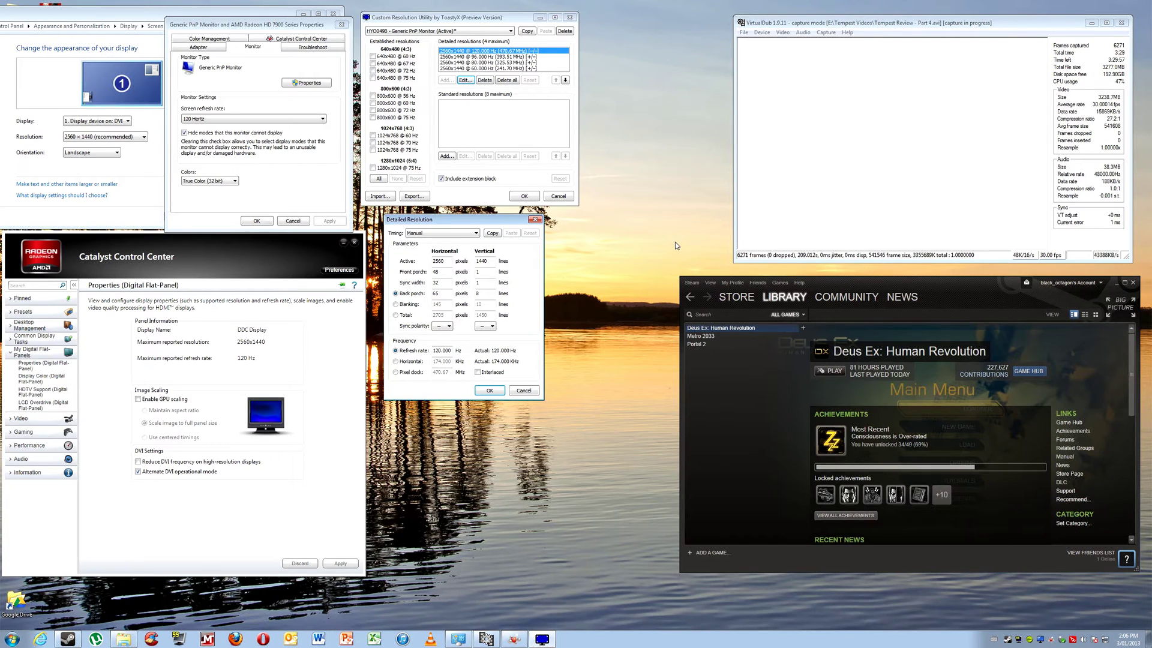
Launch Deus Ex: Human Revolution with Play Game from the Steam game library
left_click(842, 286)
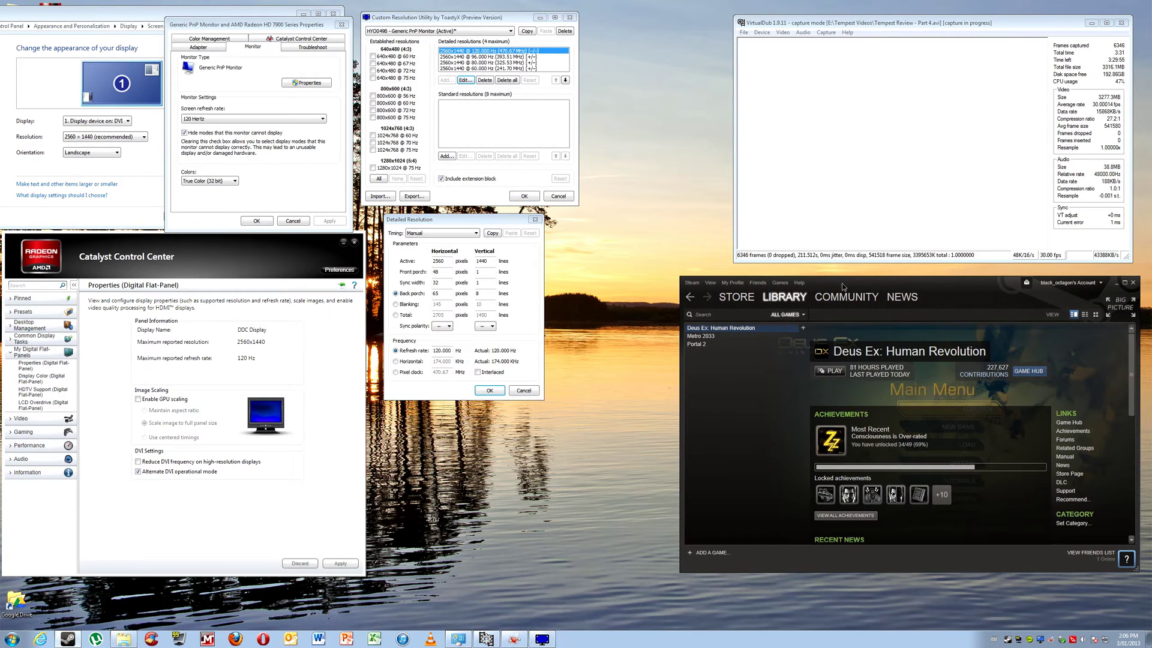
left_click(781, 283)
left_click(786, 294)
right_click(778, 328)
left_click(794, 332)
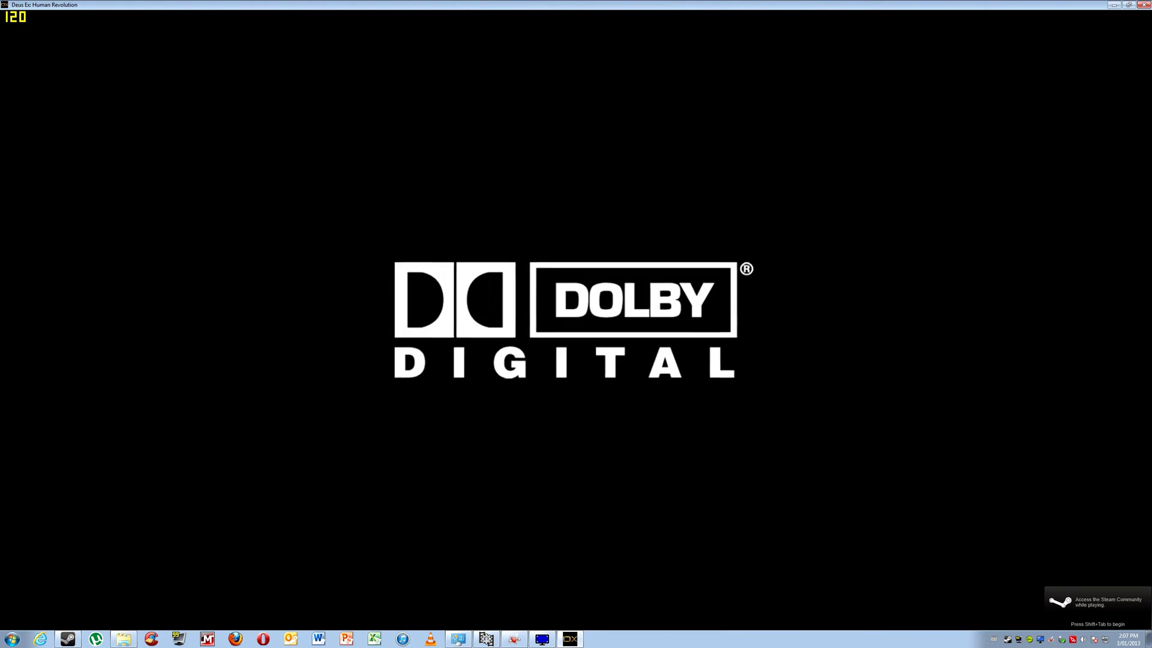
Skip the intro logos and view the Options > Video > Display Mode settings
key("Escape")
key("Escape")
key("Escape")
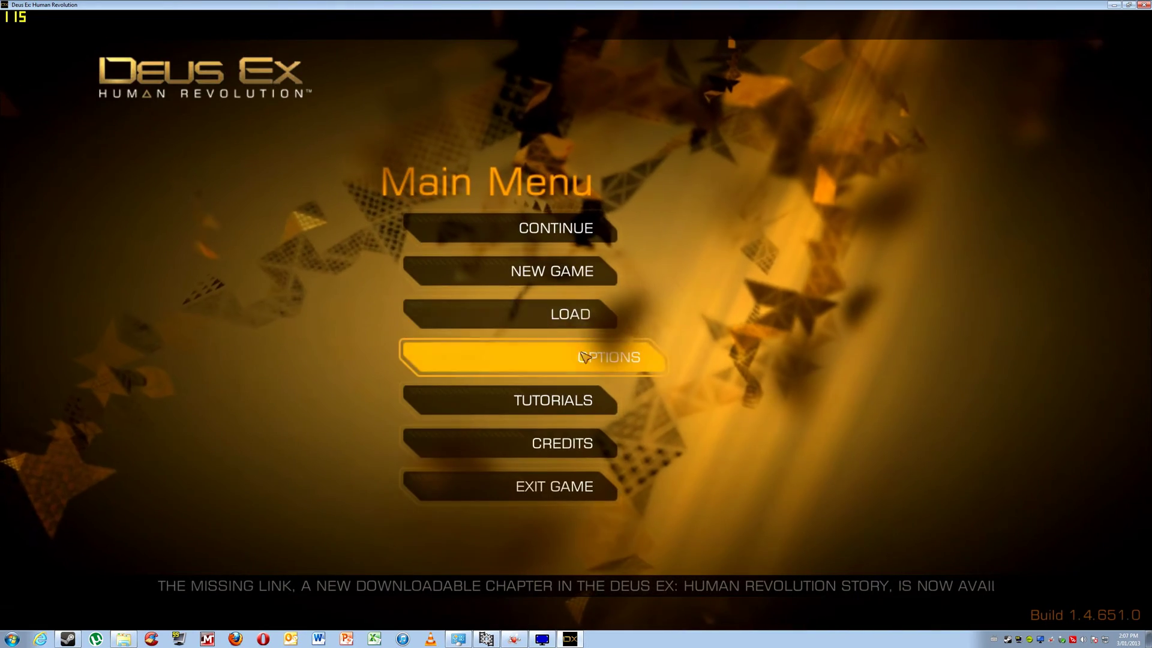
left_click(583, 356)
left_click(528, 271)
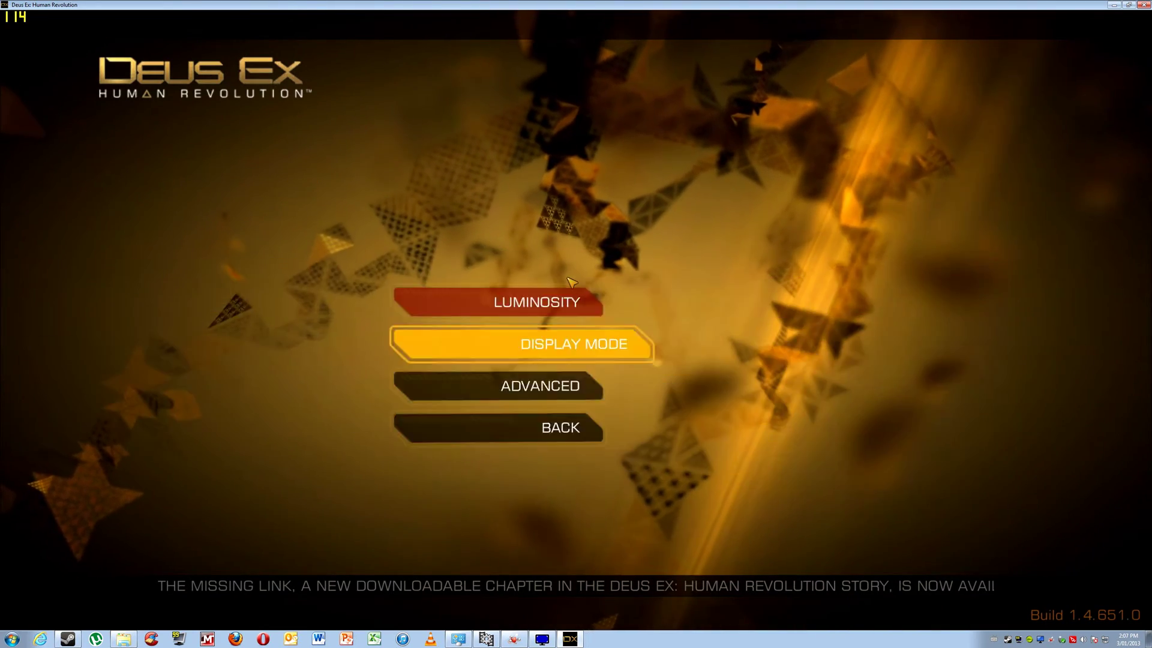
left_click(563, 347)
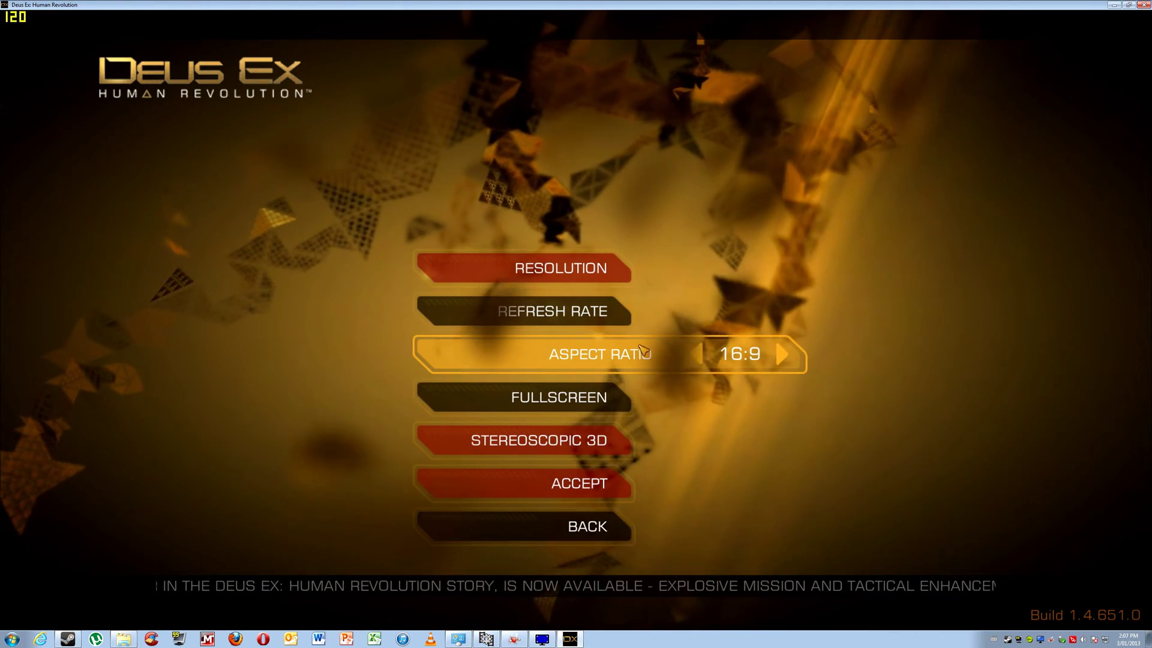
Back out to the main menu and continue the saved game
left_click(606, 531)
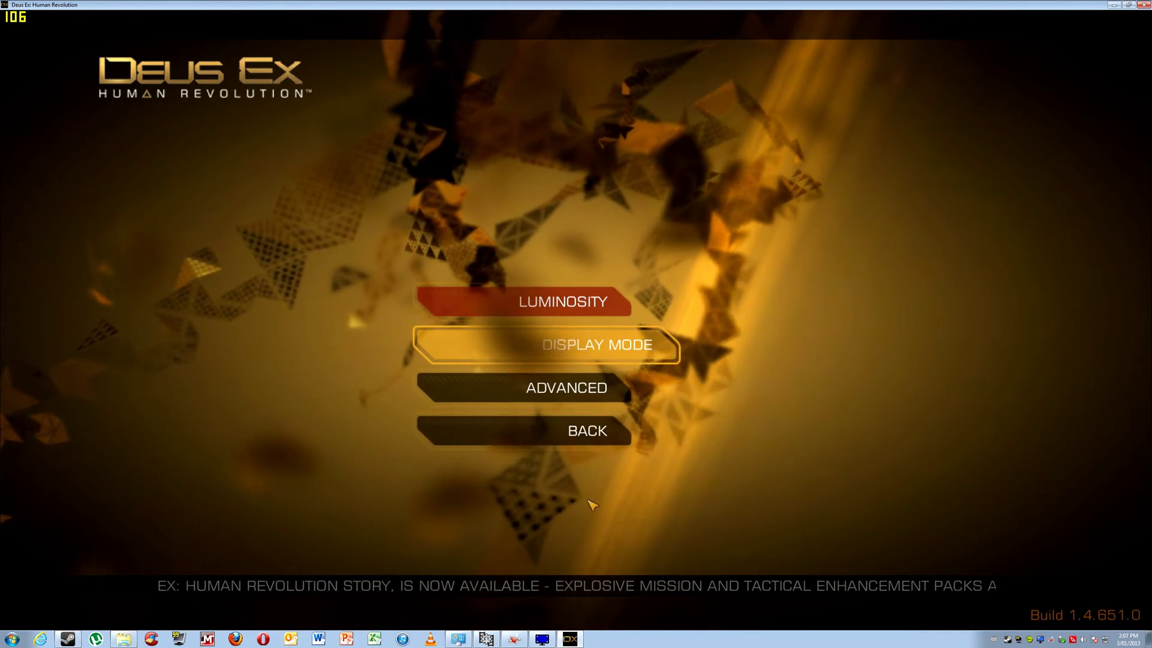
left_click(576, 444)
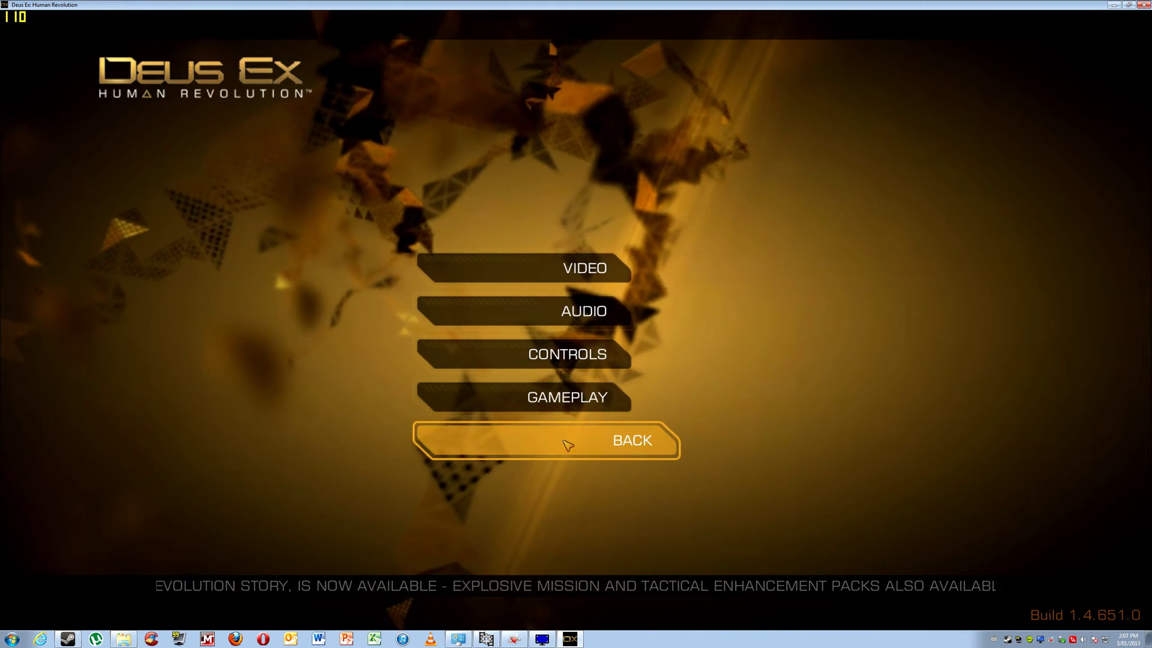
left_click(567, 445)
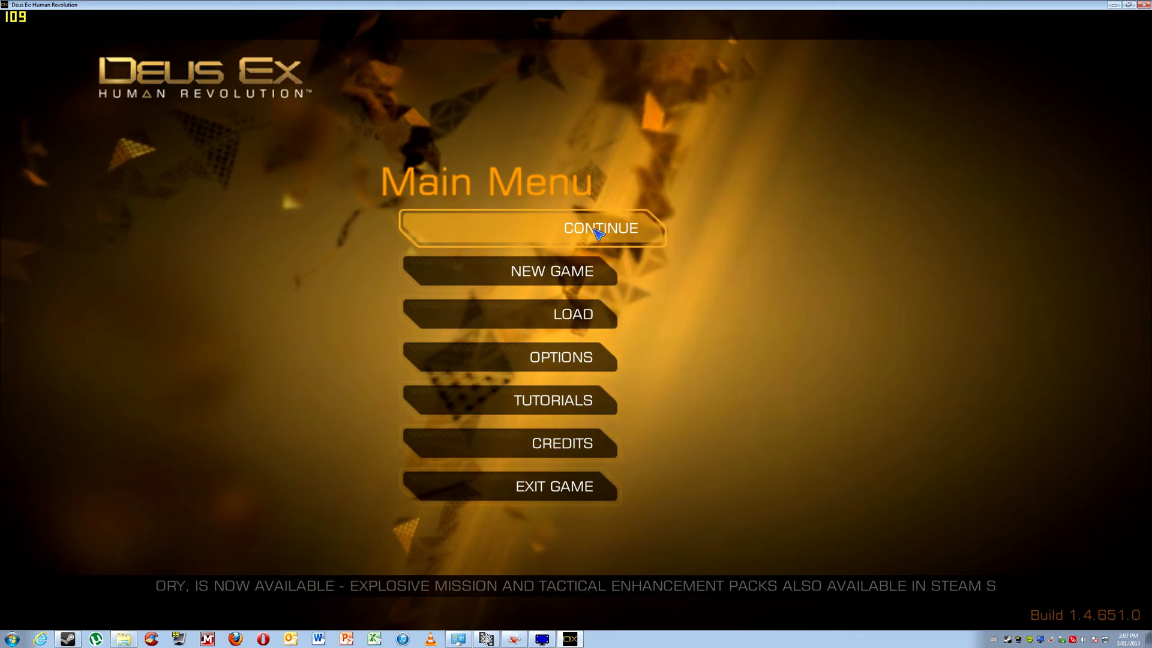
left_click(598, 231)
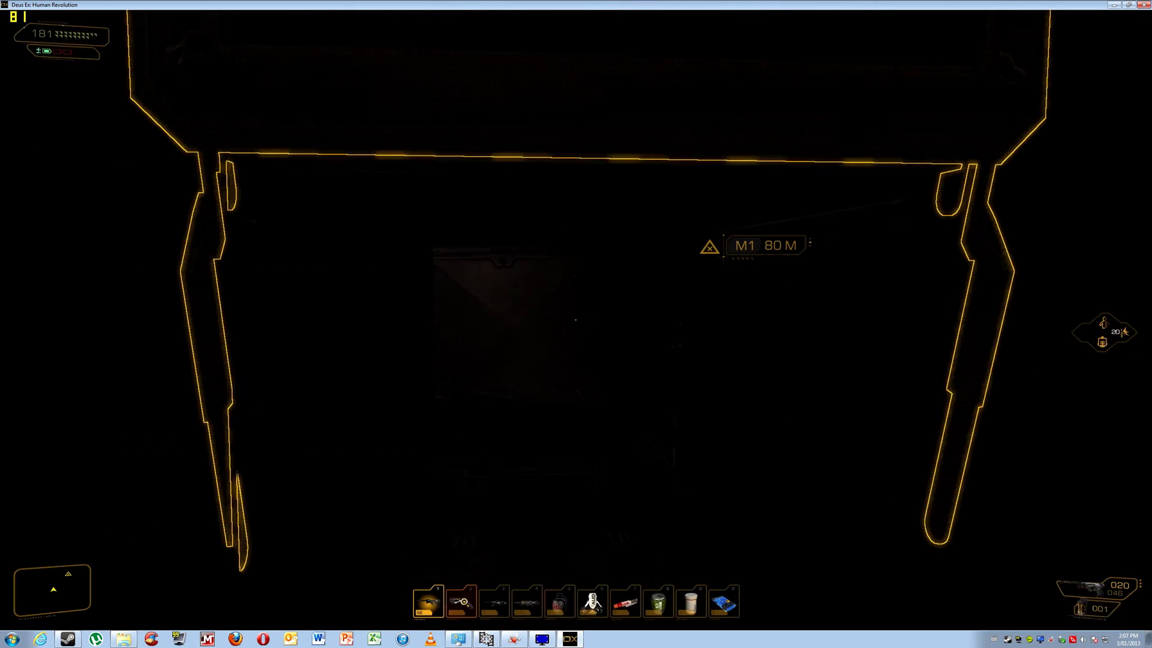
Walk out into the LS-12 corridor and start a conversation with the character
key("e")
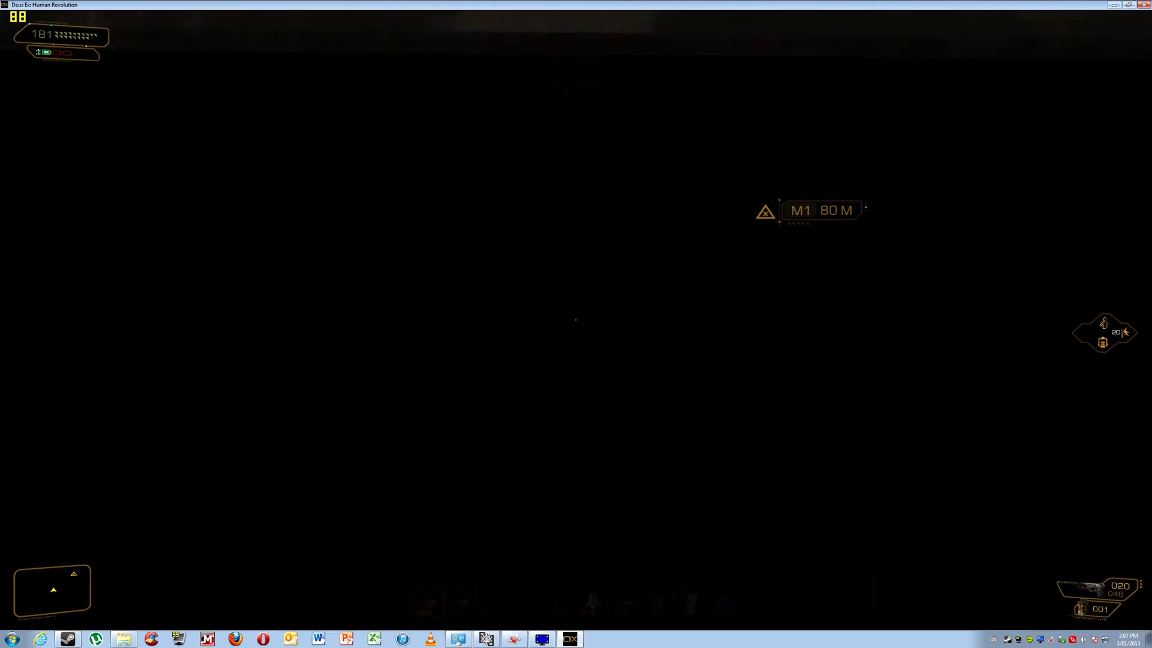
key("w")
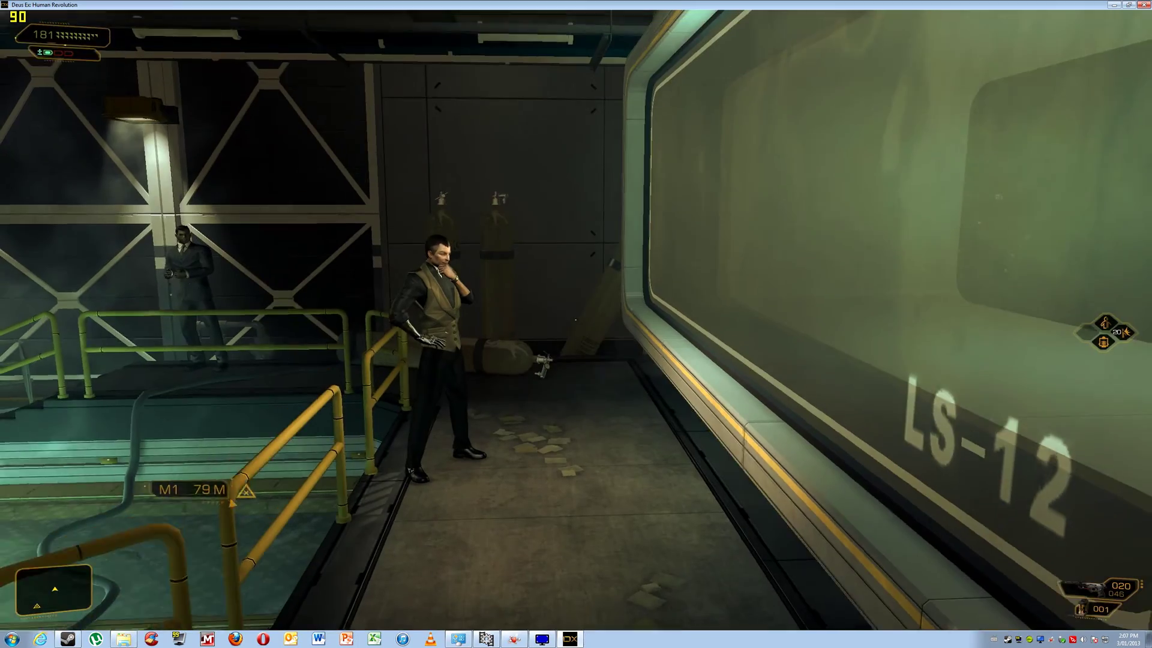
key("e")
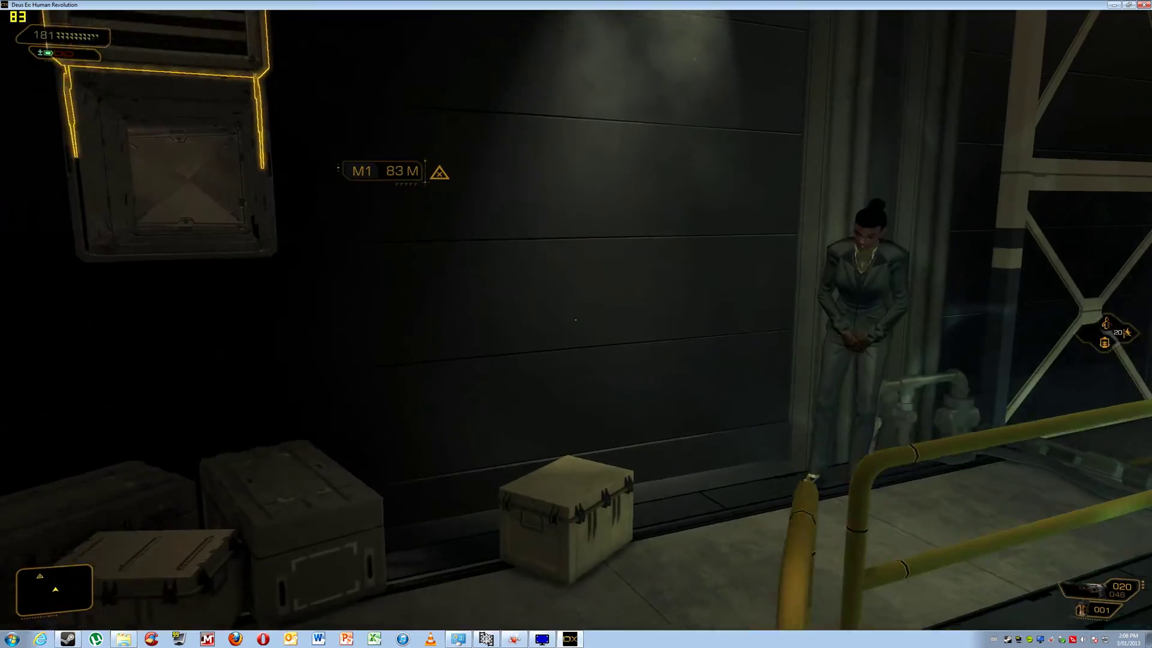
Walk through the yellow door into storage, then back through the hall to the LS-12 window
key("w")
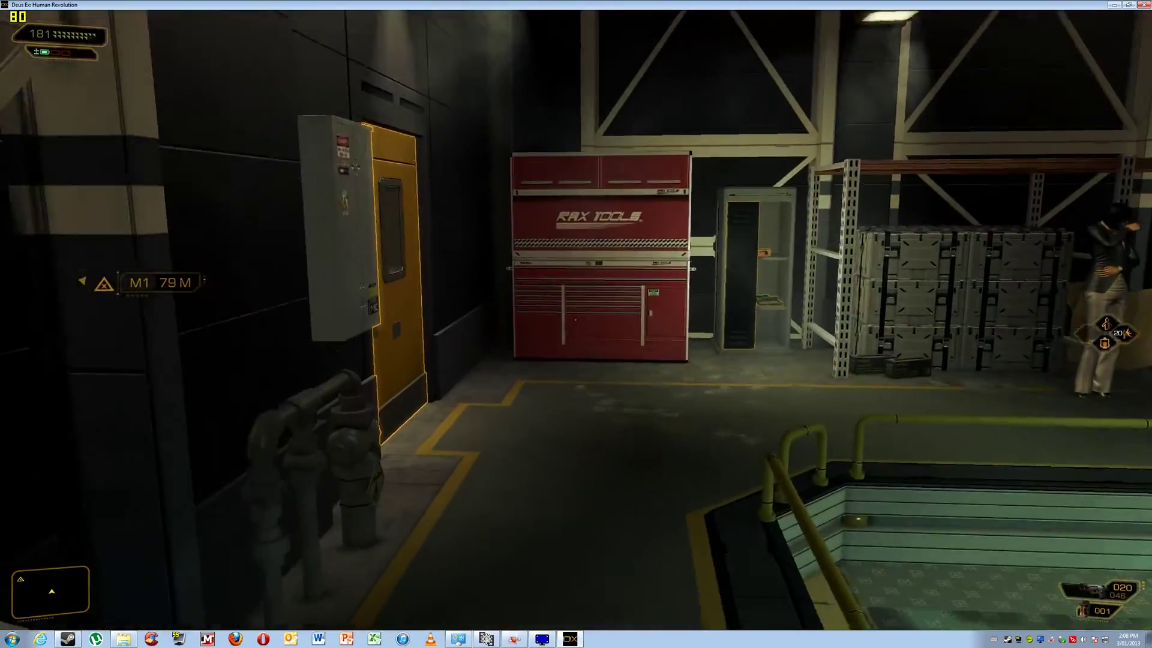
key("e")
key("w")
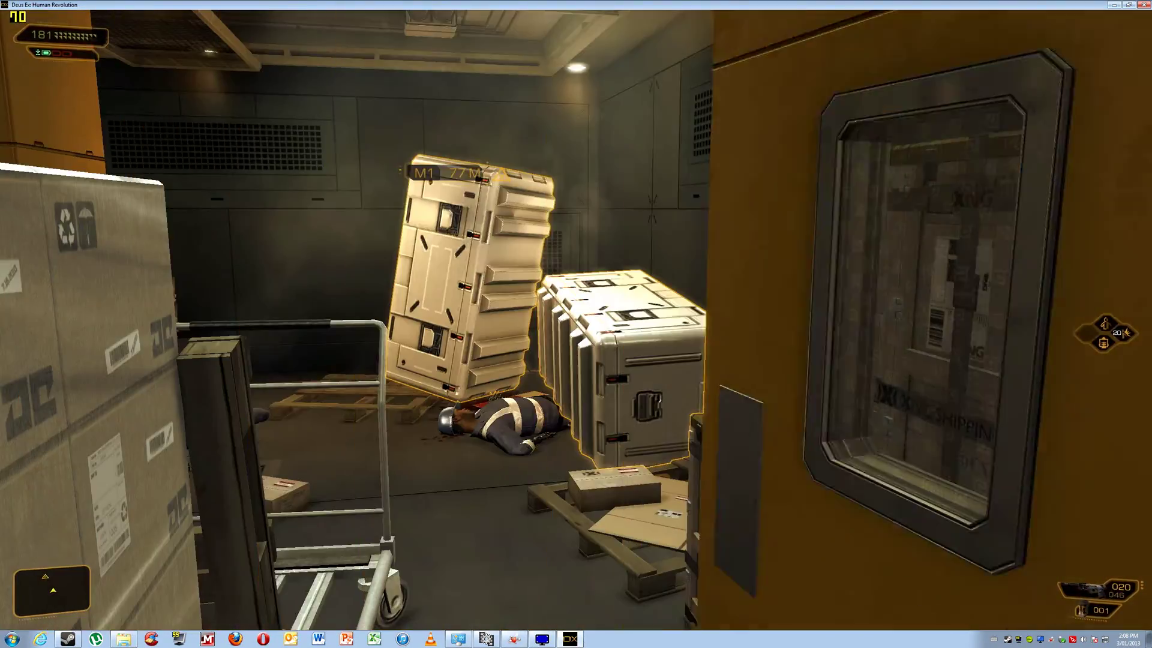
key("w")
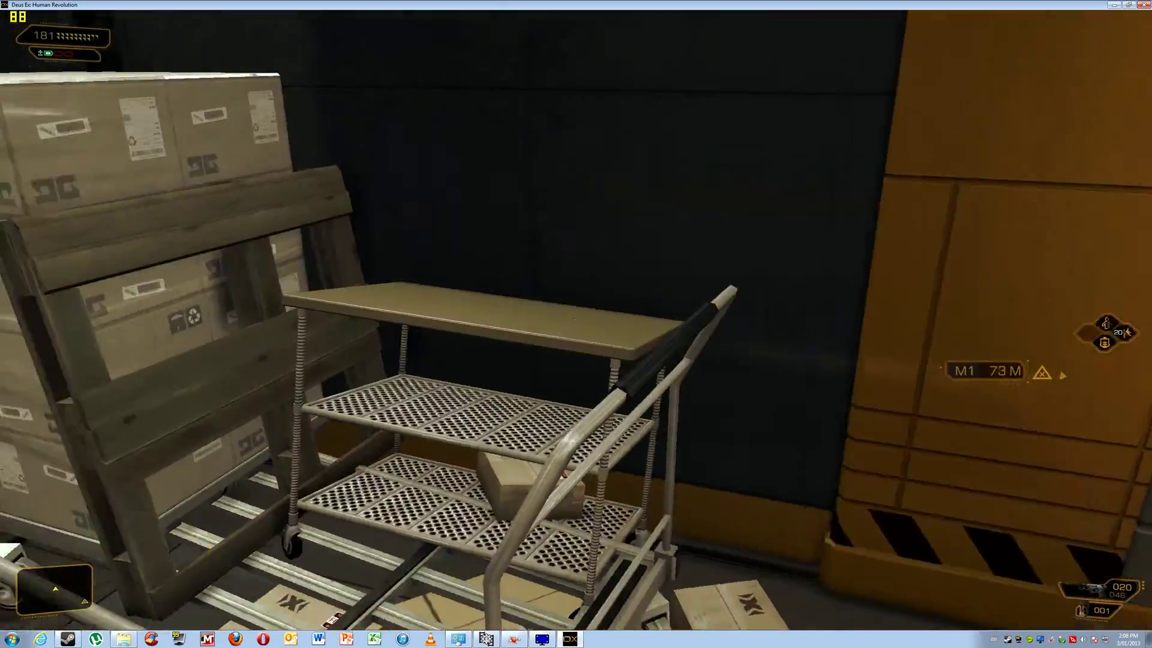
key("w")
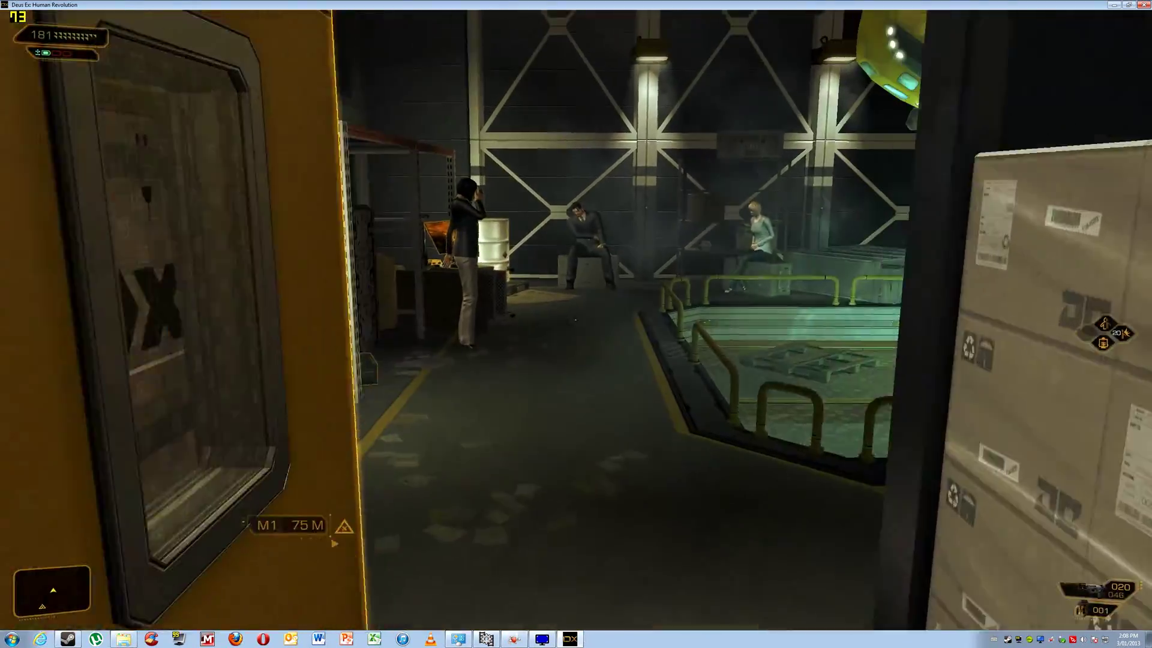
key("w")
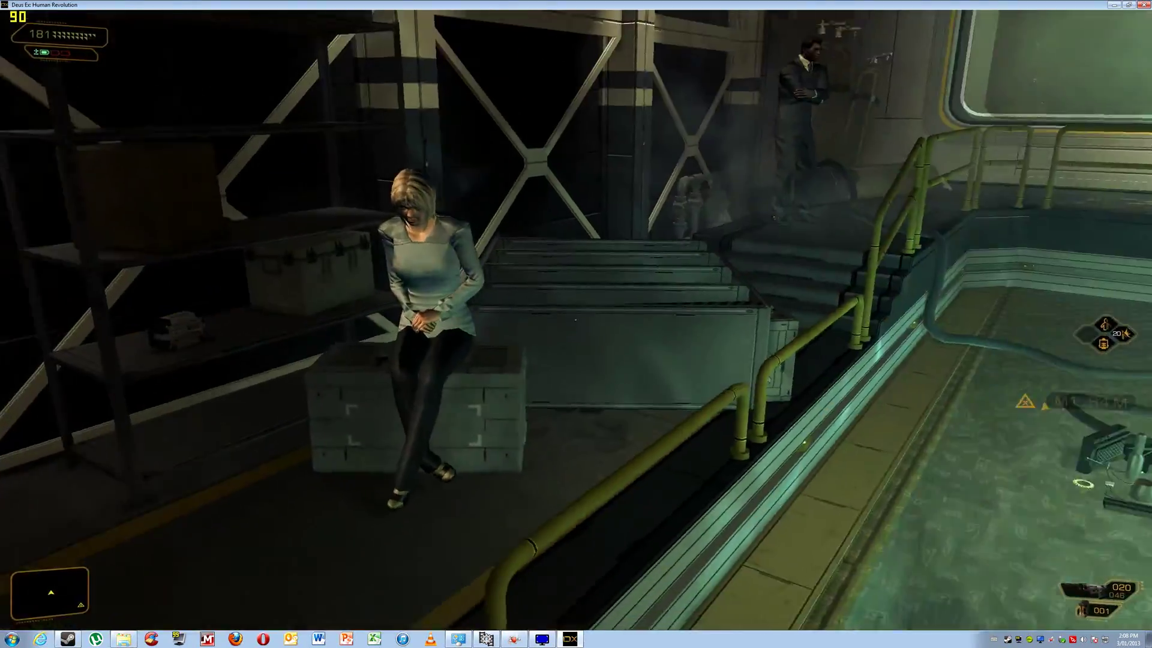
key("w")
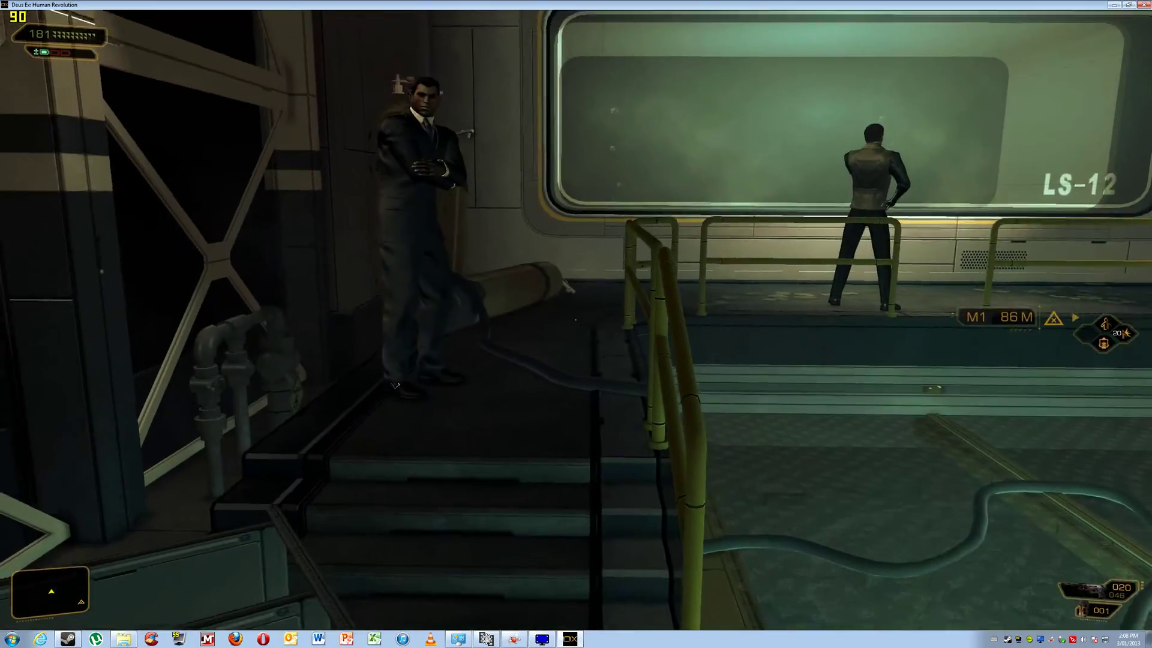
key("w")
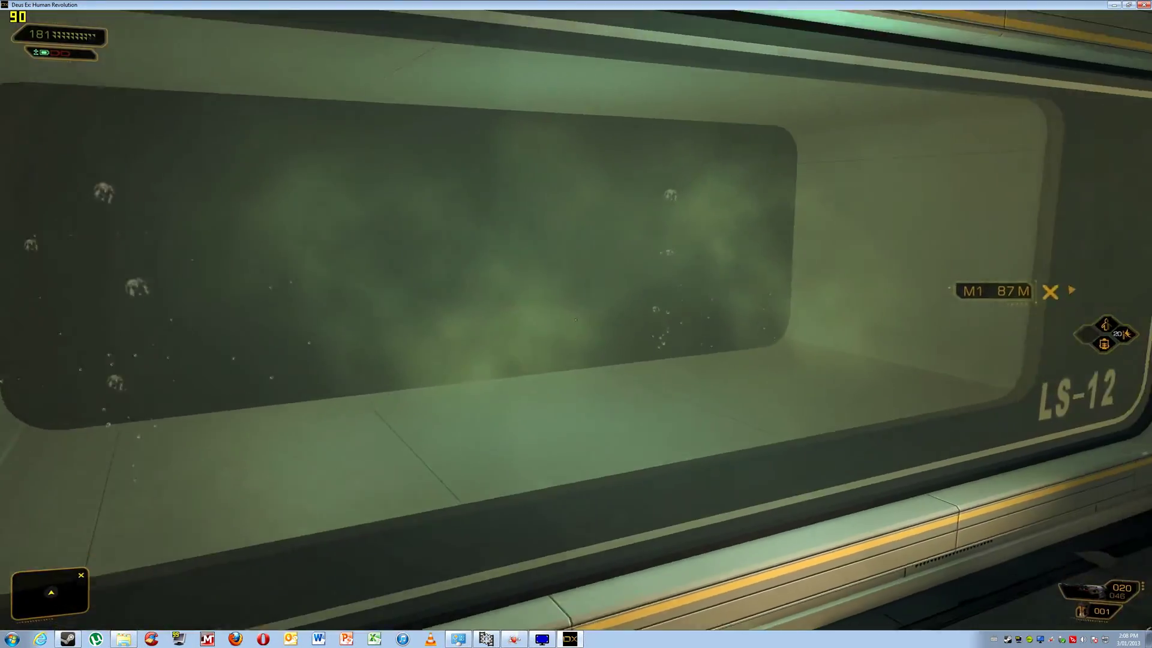
Climb into the wall vent, crawl along the duct and drop into the lower duct
key("w")
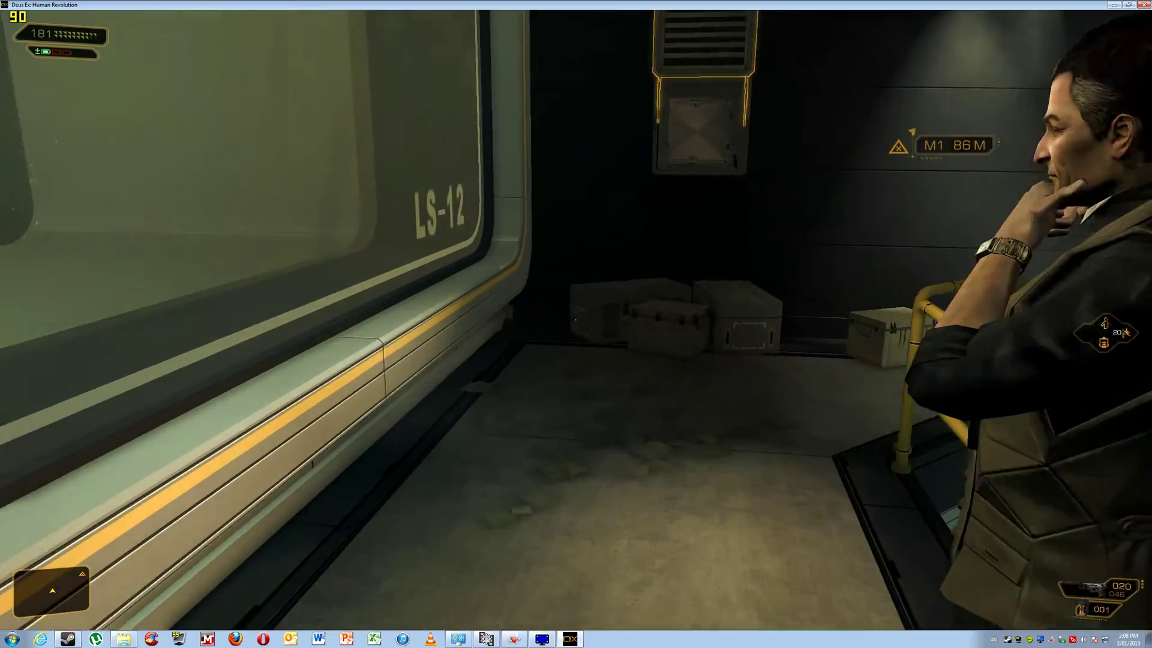
key("w")
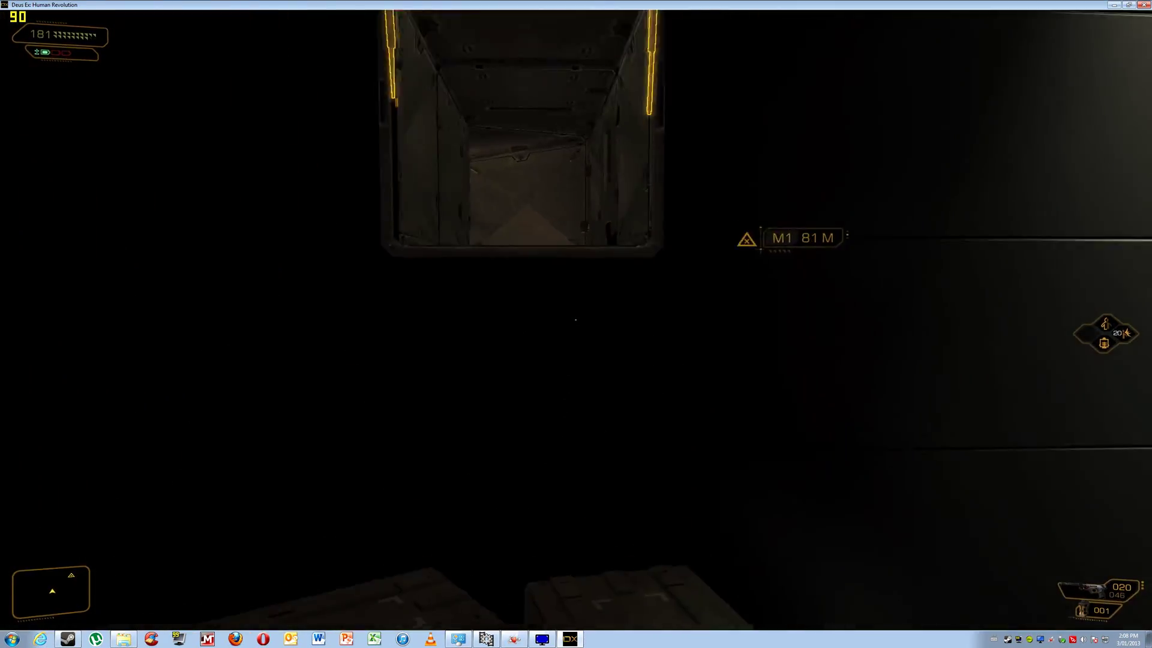
key("w")
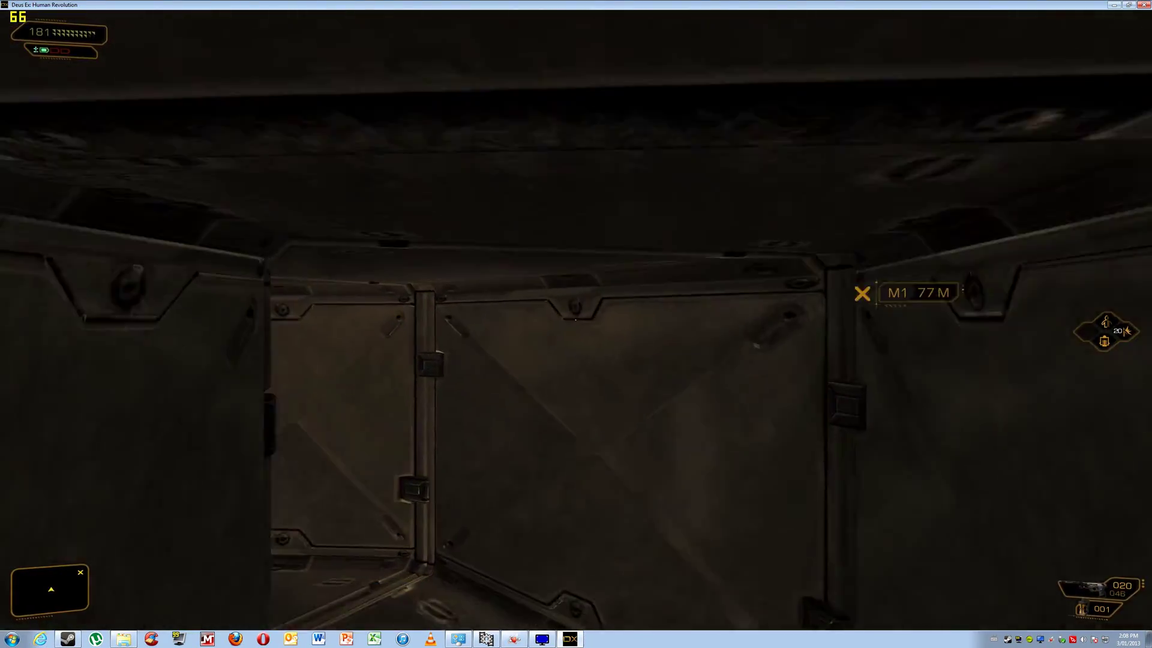
key("w")
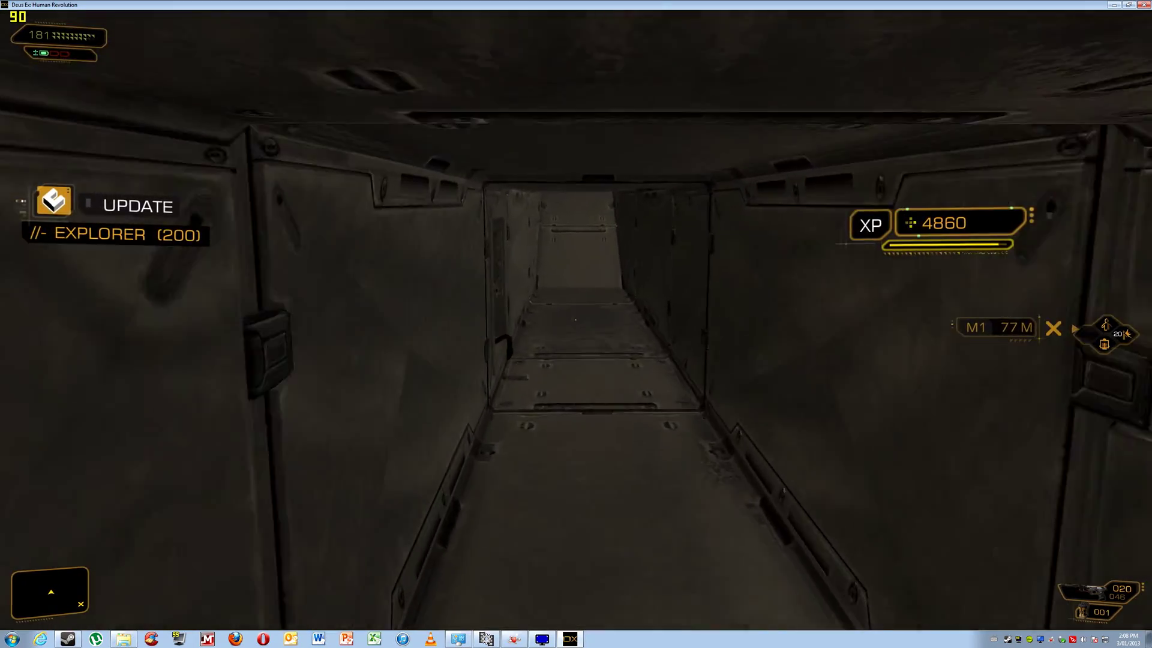
key("w")
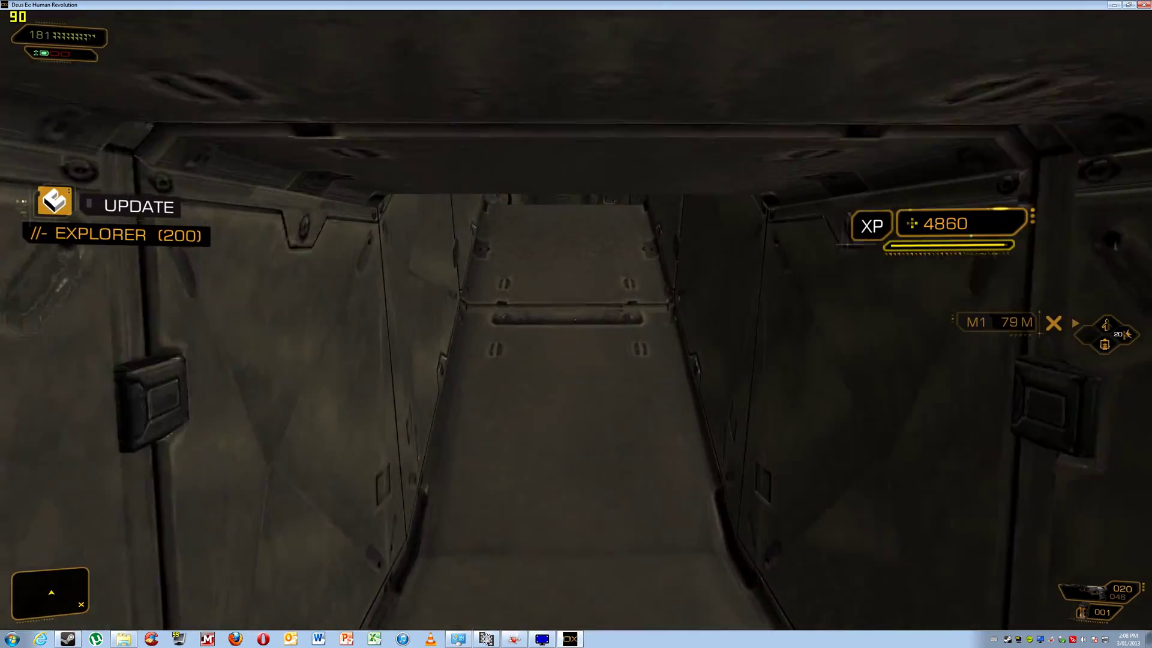
key("w")
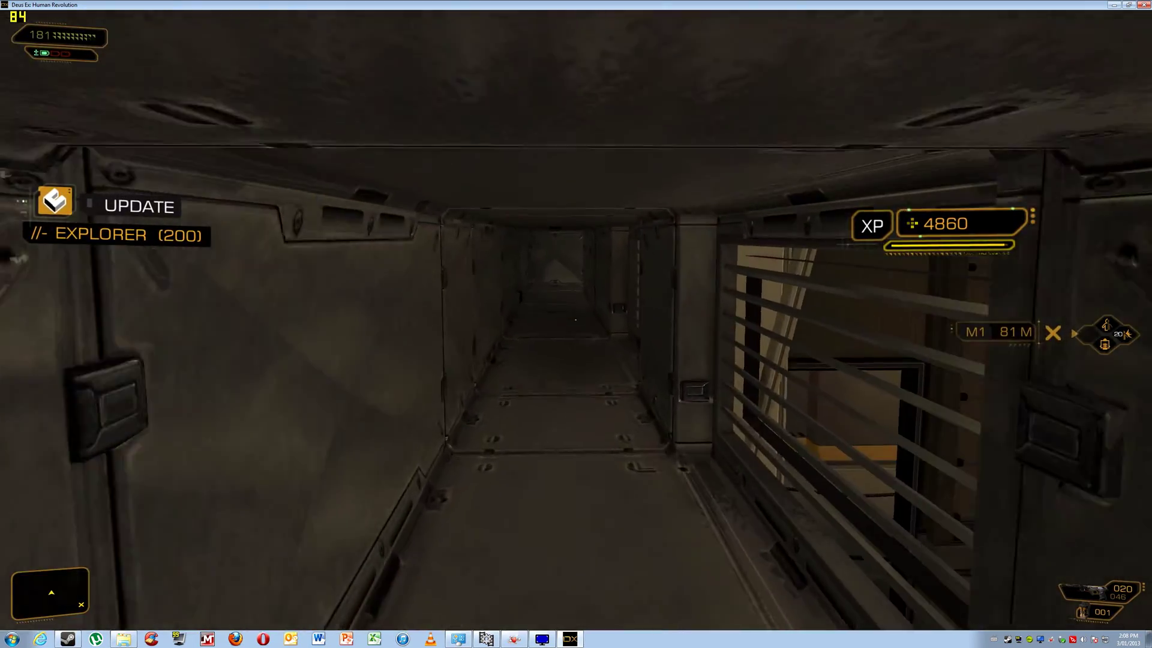
key("w")
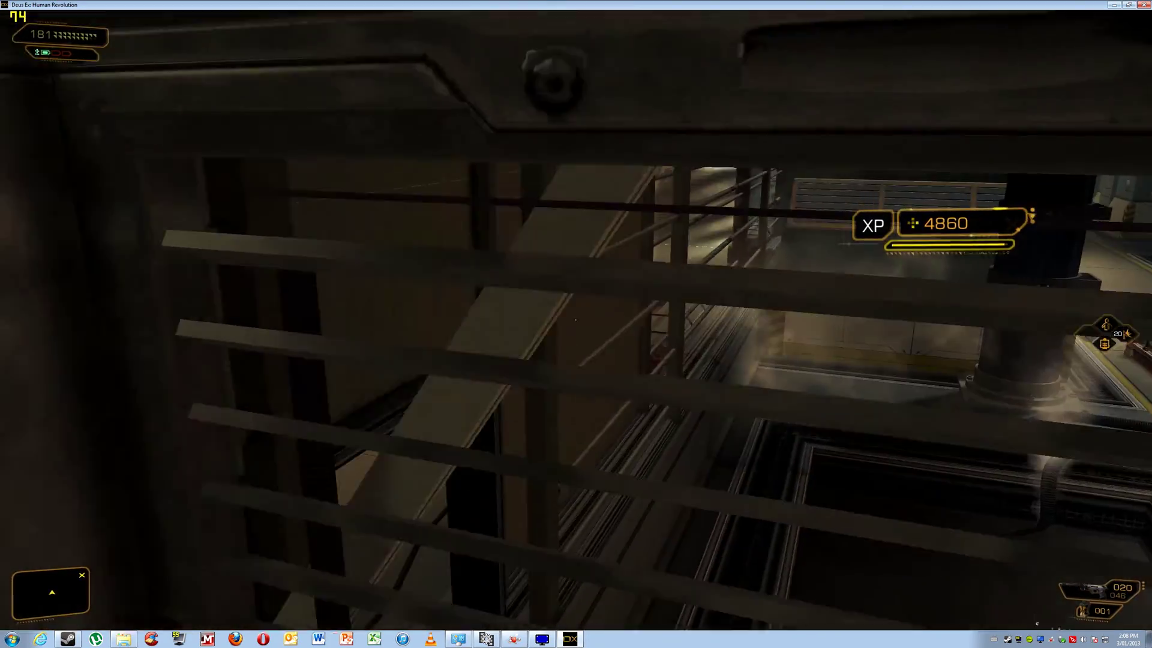
key("w")
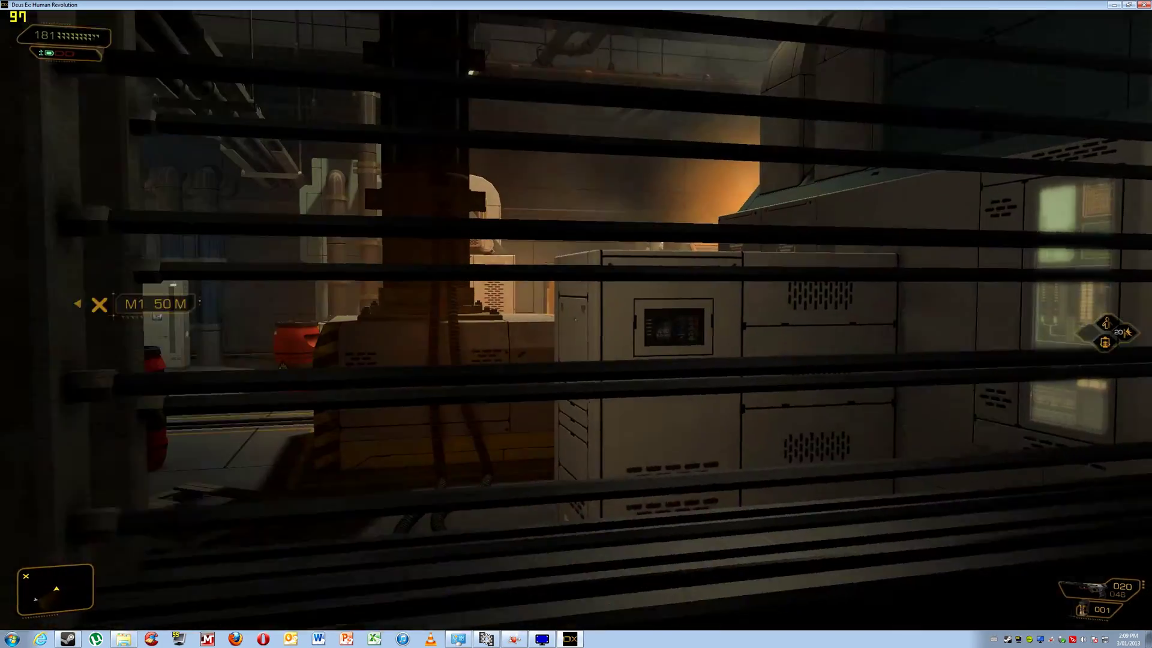
Move along the wall grating past the shelving and down the corridor toward the generator
key("w")
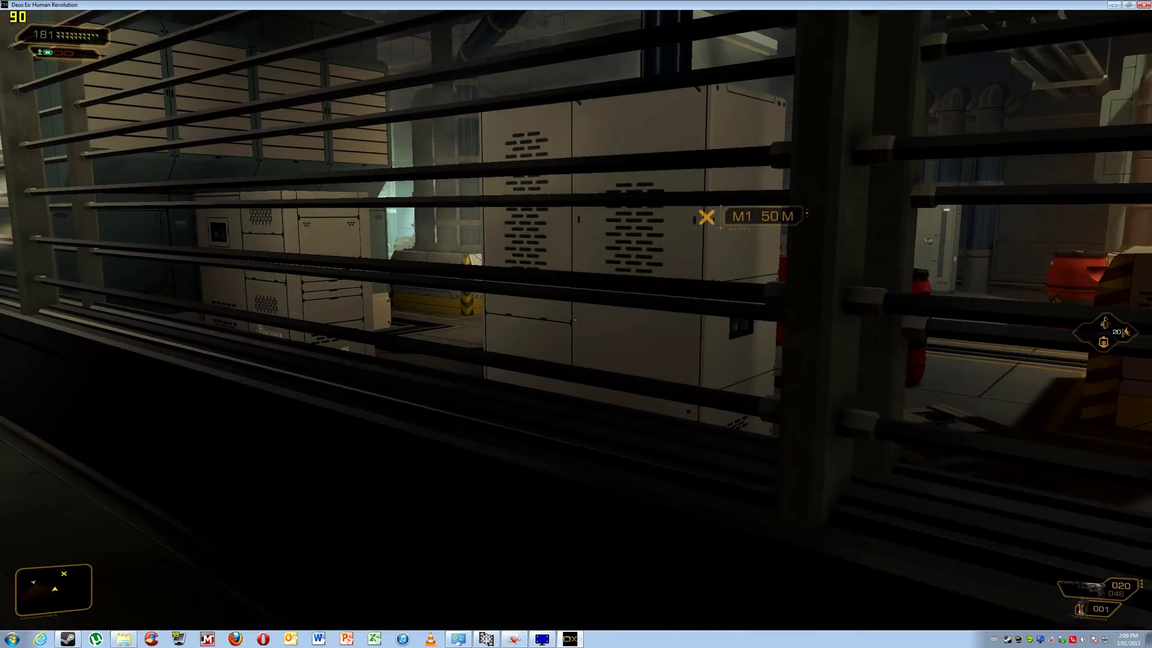
key("d")
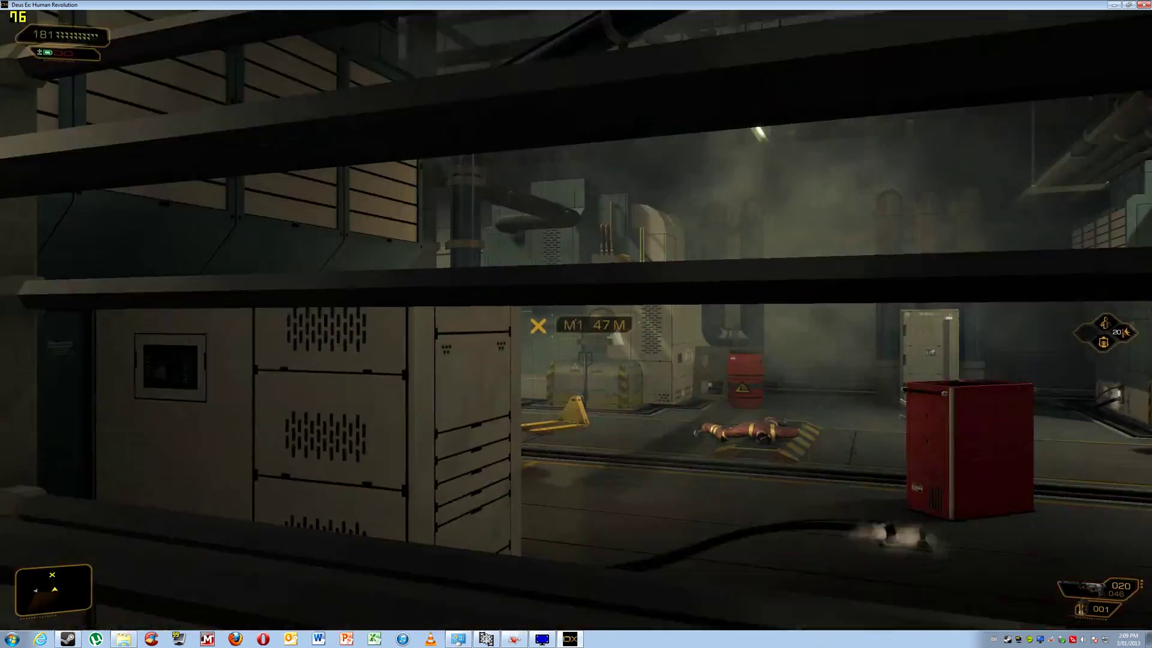
key("w")
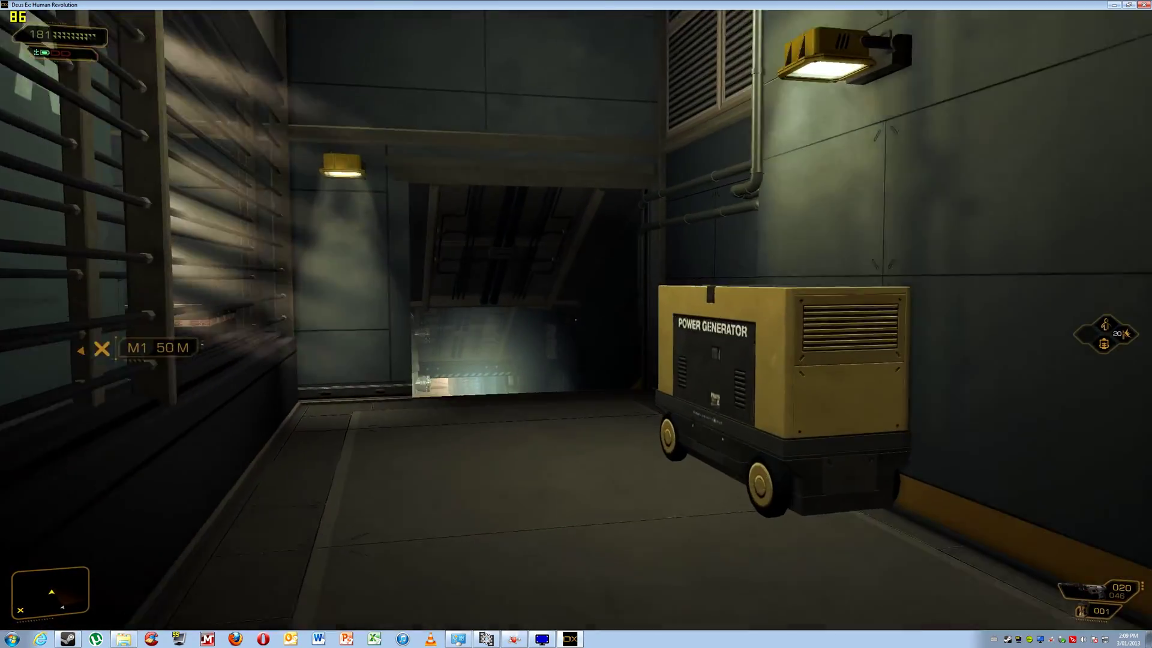
Pause the game and exit to the desktop, confirming the Exit Game prompt
key("Escape")
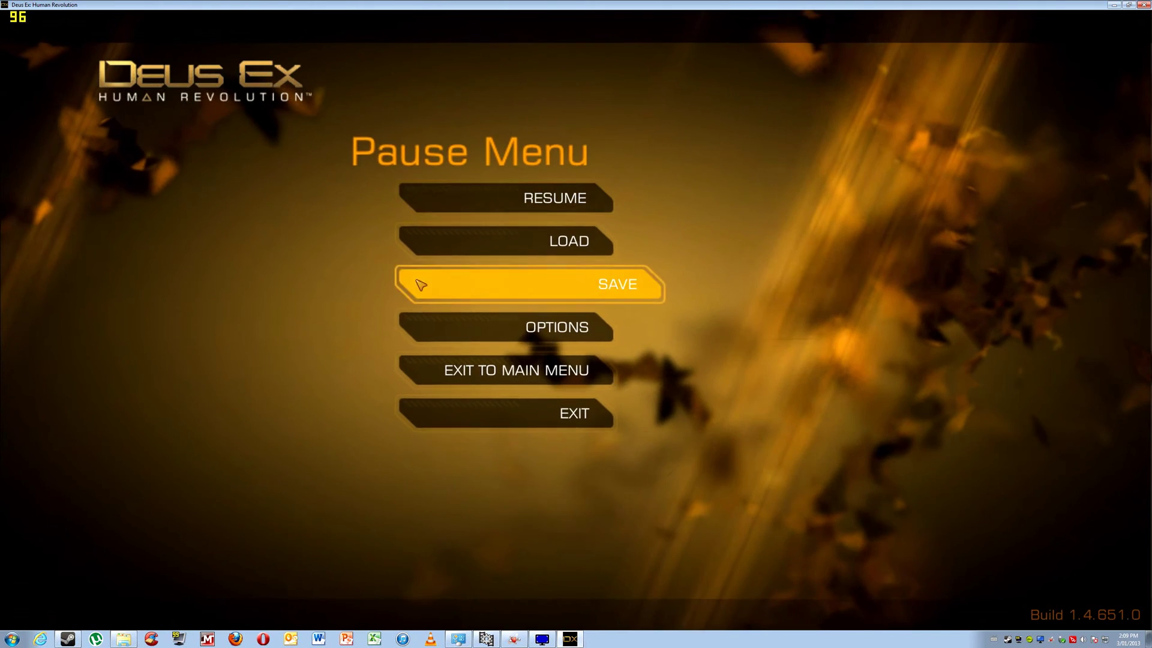
left_click(504, 423)
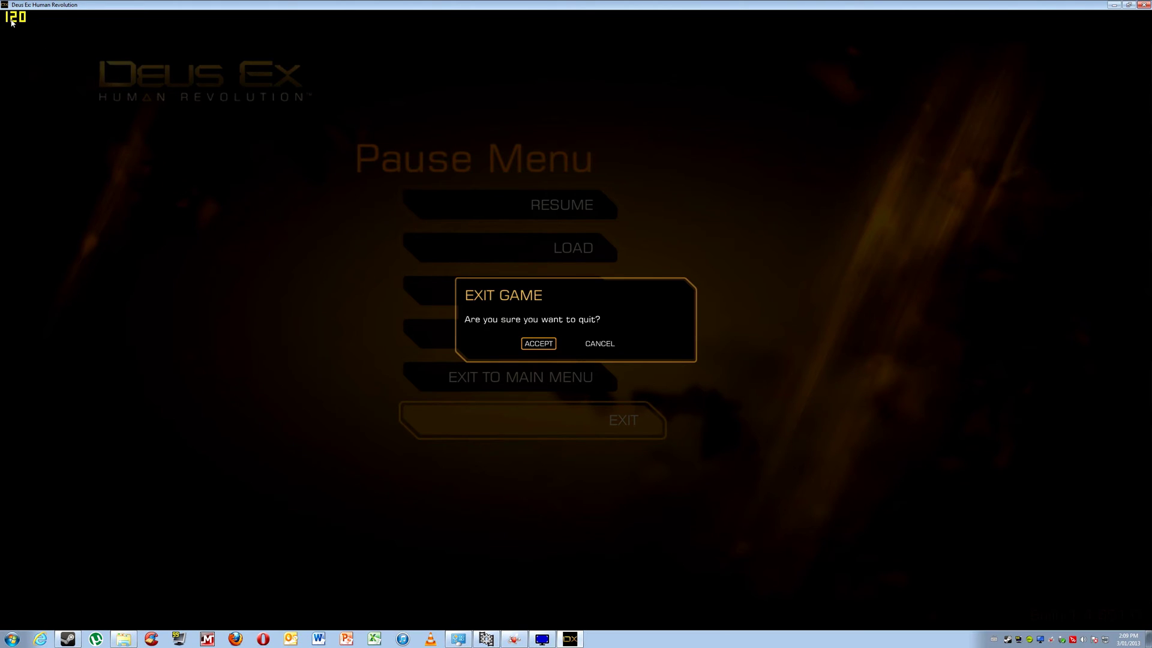
key("Return")
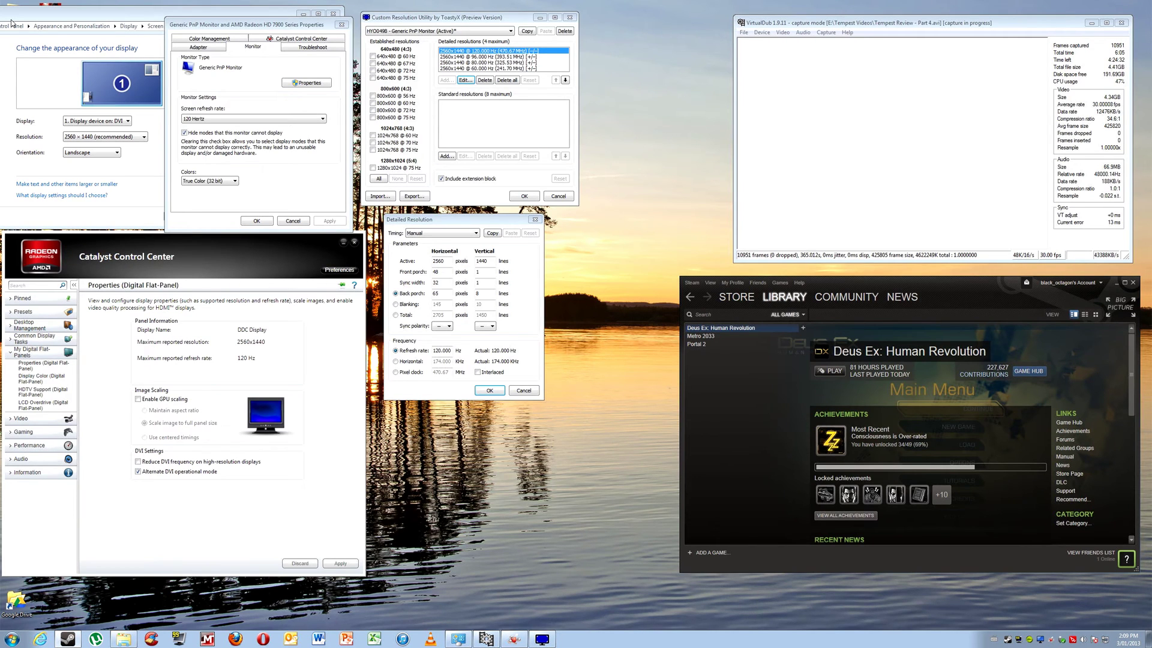